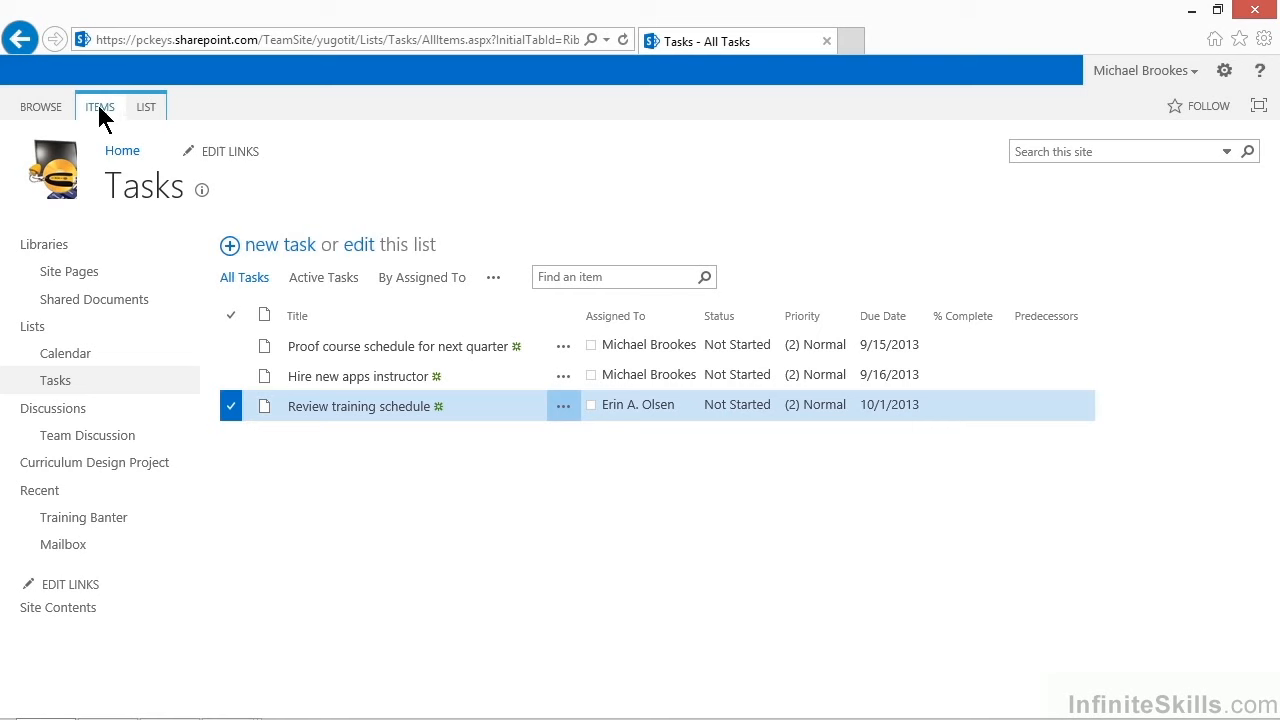
Open the RSS feed page for the Tasks list
click(100, 108)
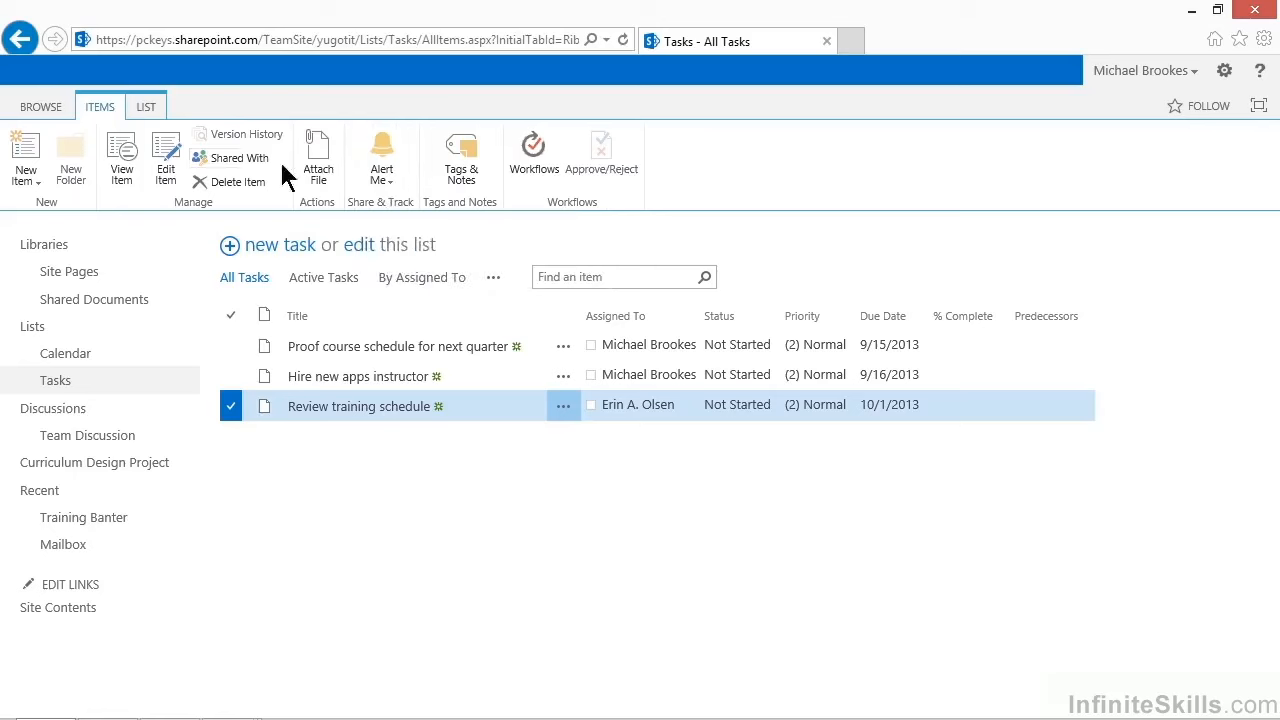
click(145, 108)
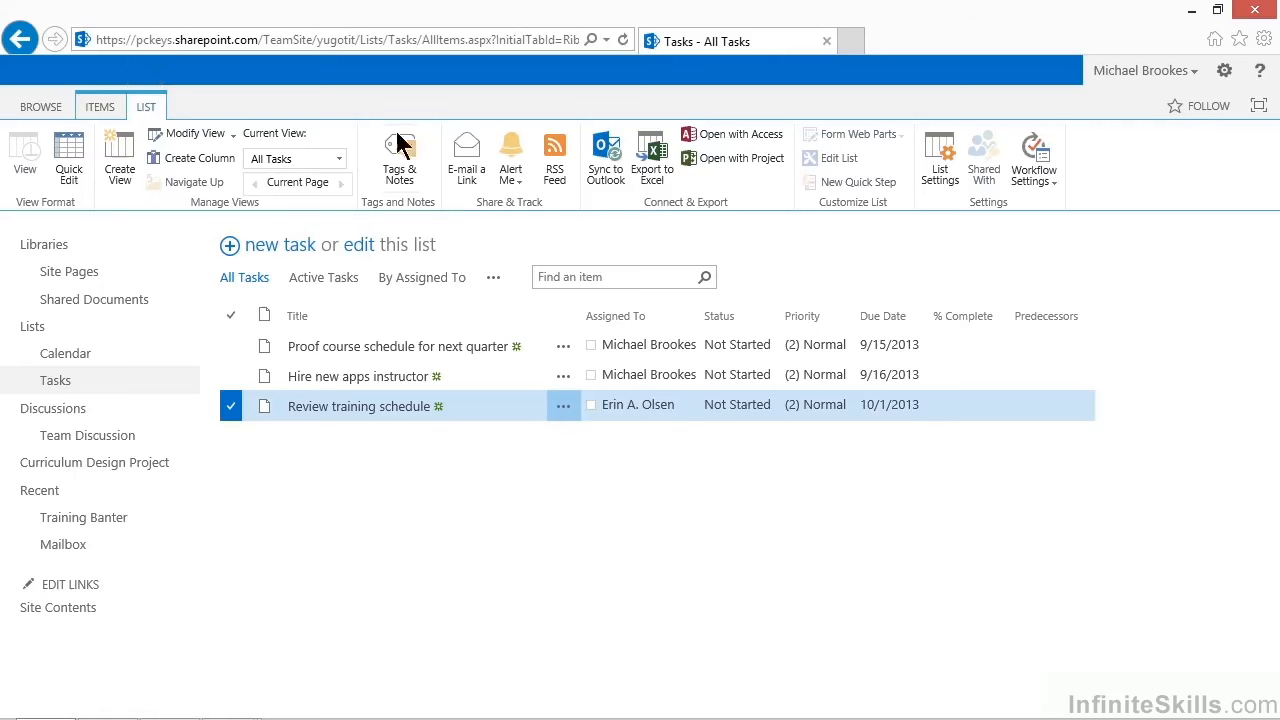
click(553, 163)
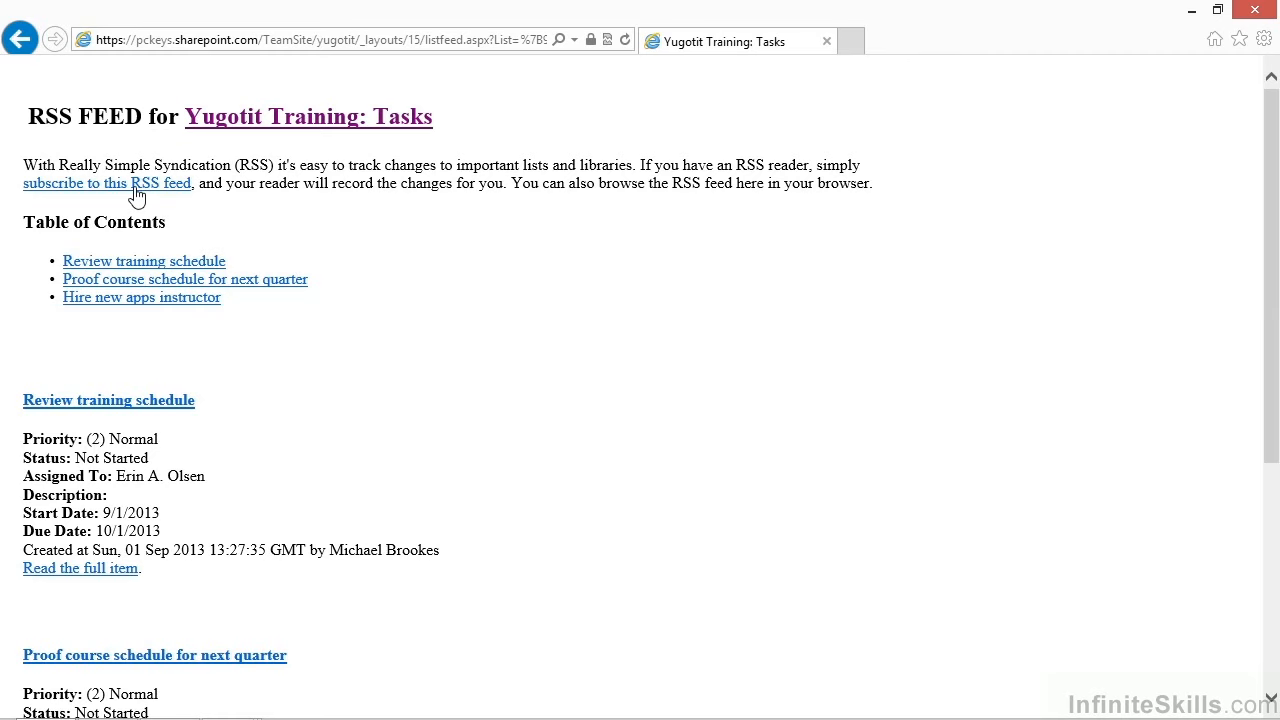
Try to subscribe to the Tasks RSS feed in Outlook, allowing the site to open the program but cancelling the mail account sign-in
click(137, 185)
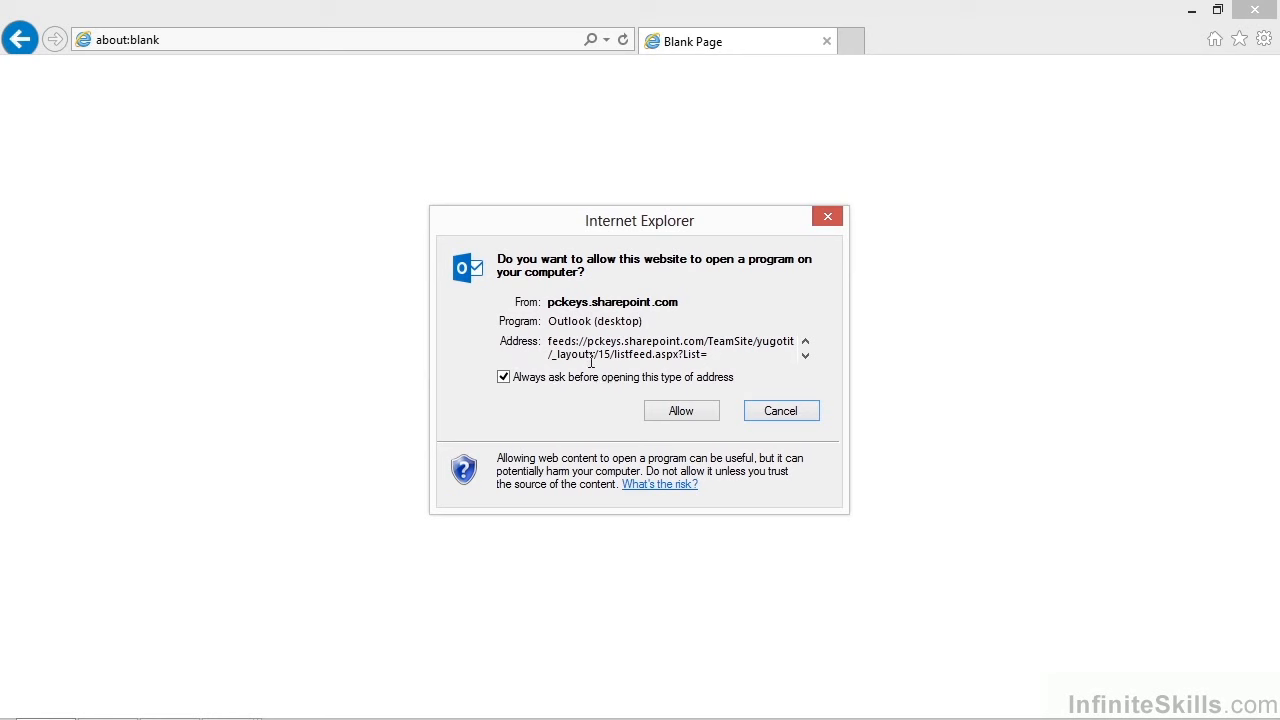
click(661, 410)
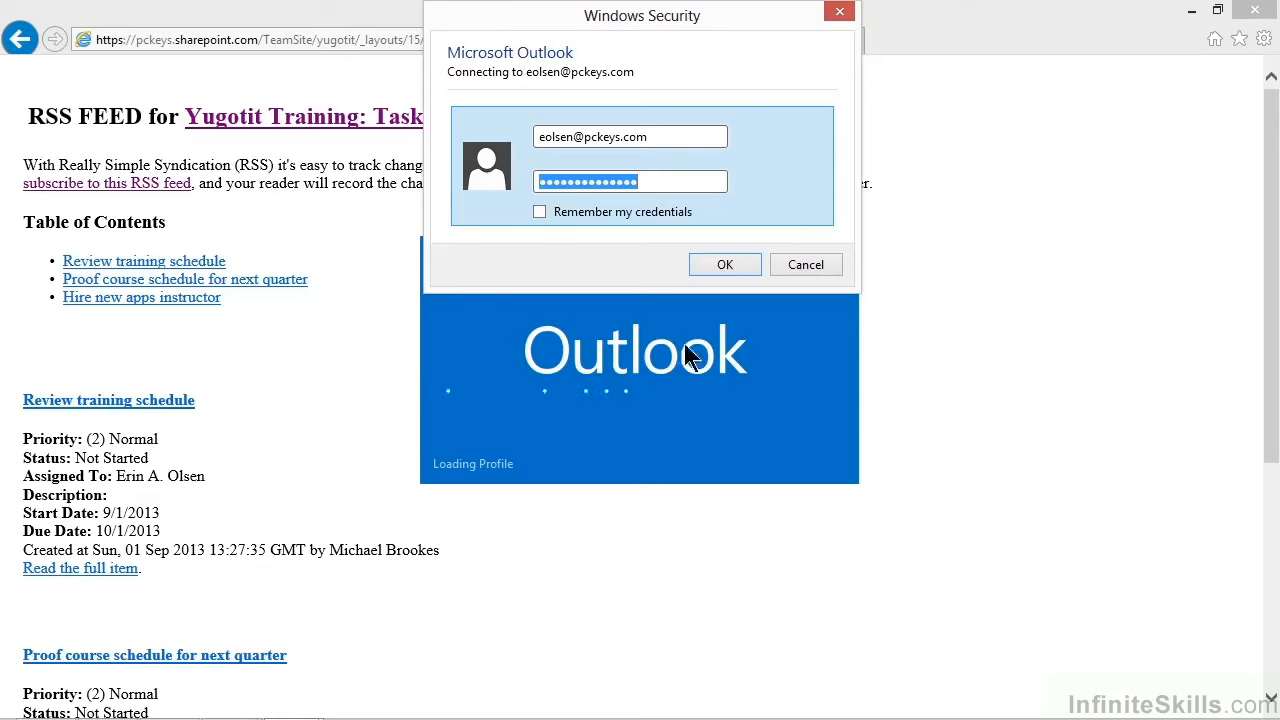
click(797, 267)
click(821, 268)
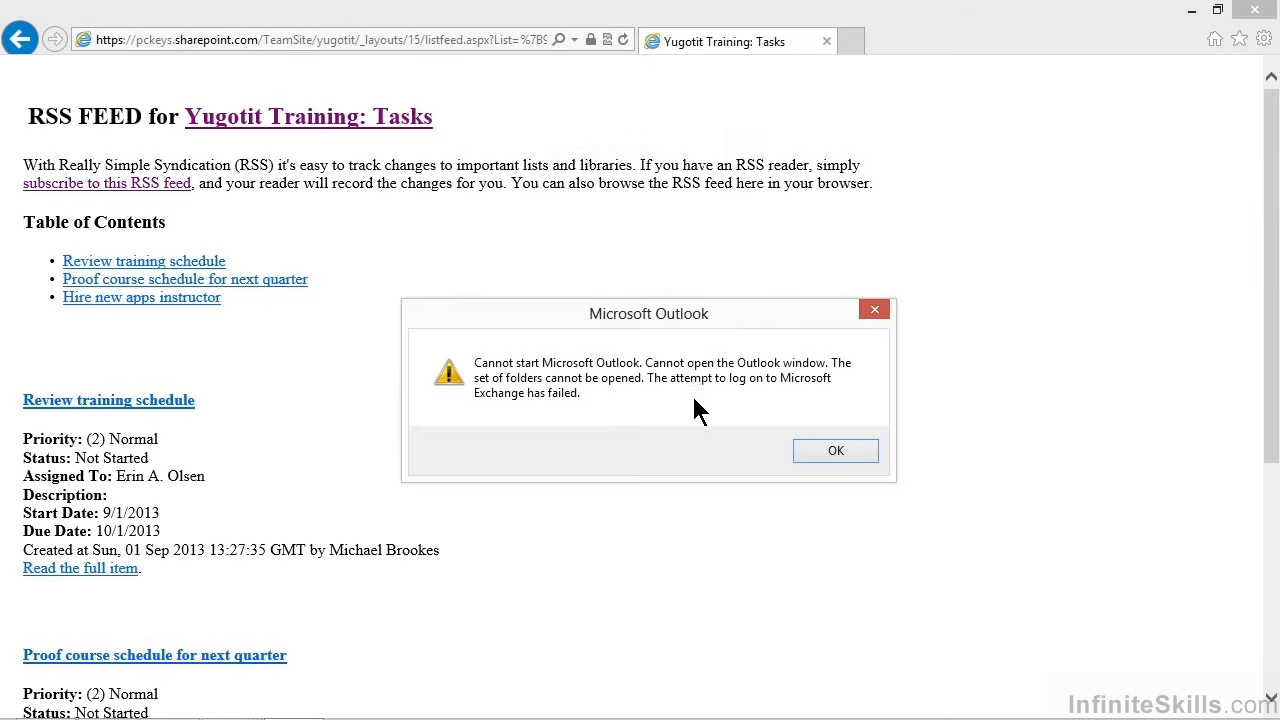
click(808, 455)
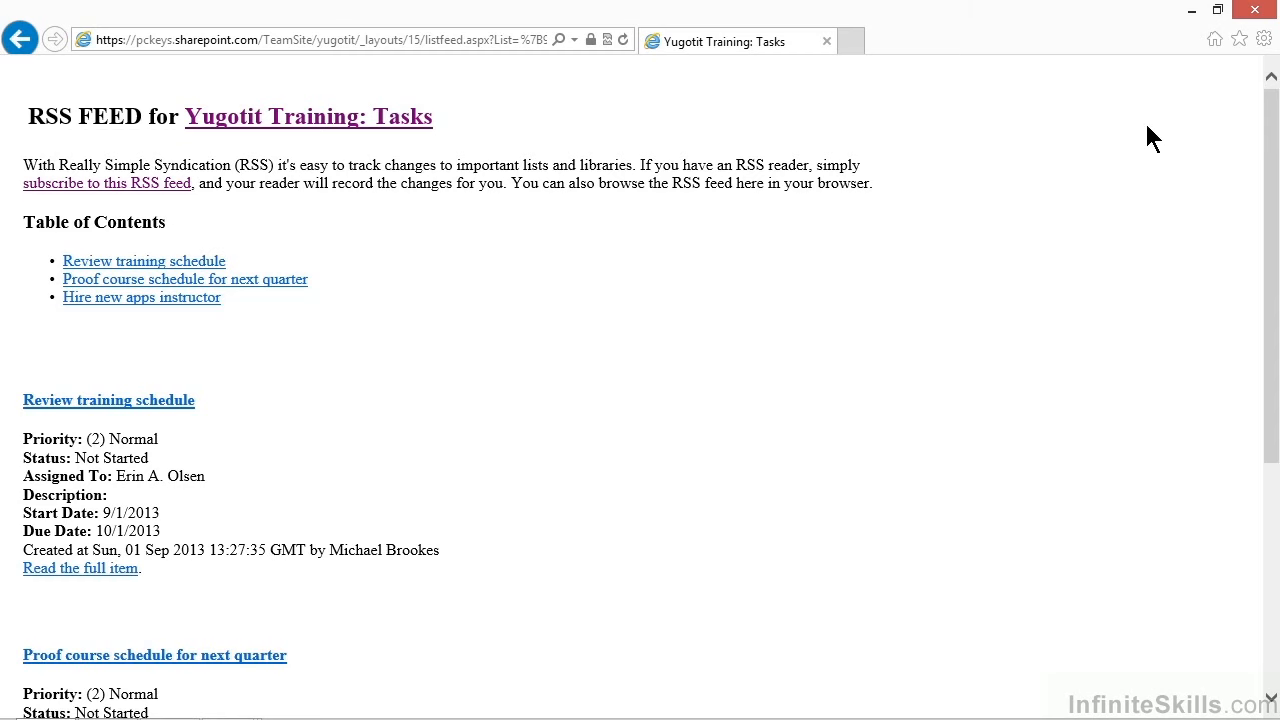
Check the browser's list of subscribed feeds and close it again
click(1239, 39)
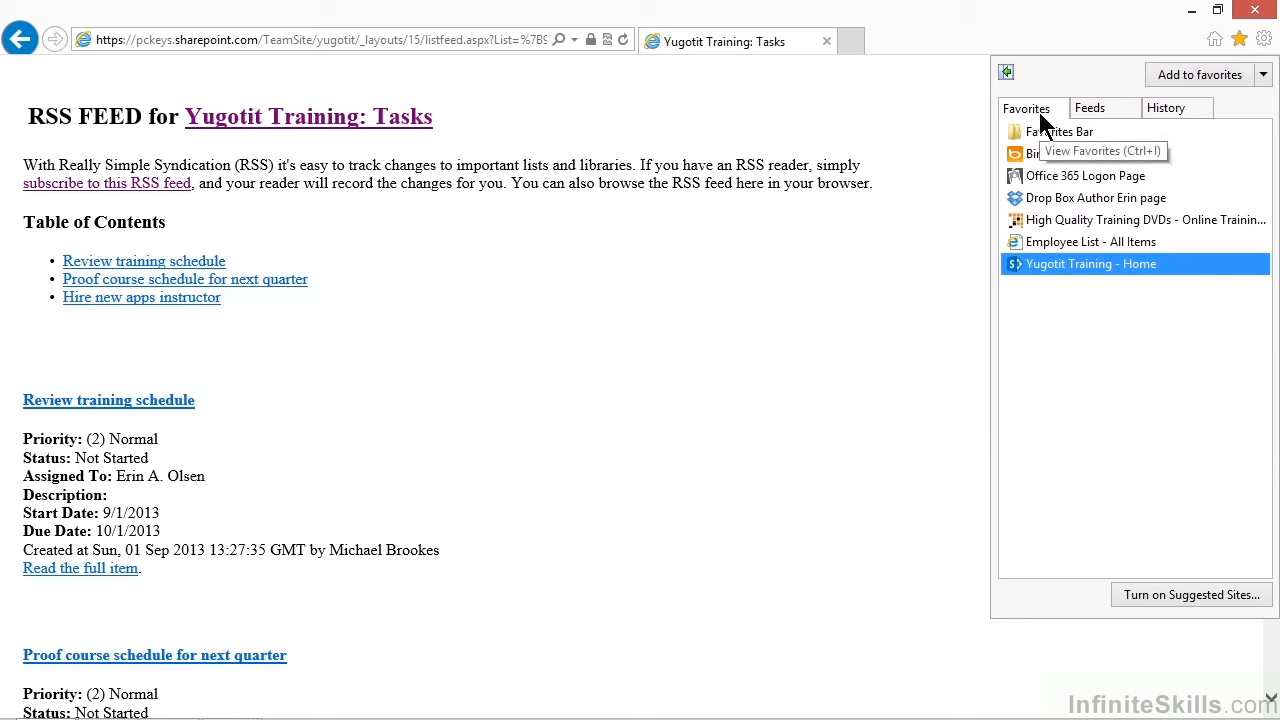
click(1115, 110)
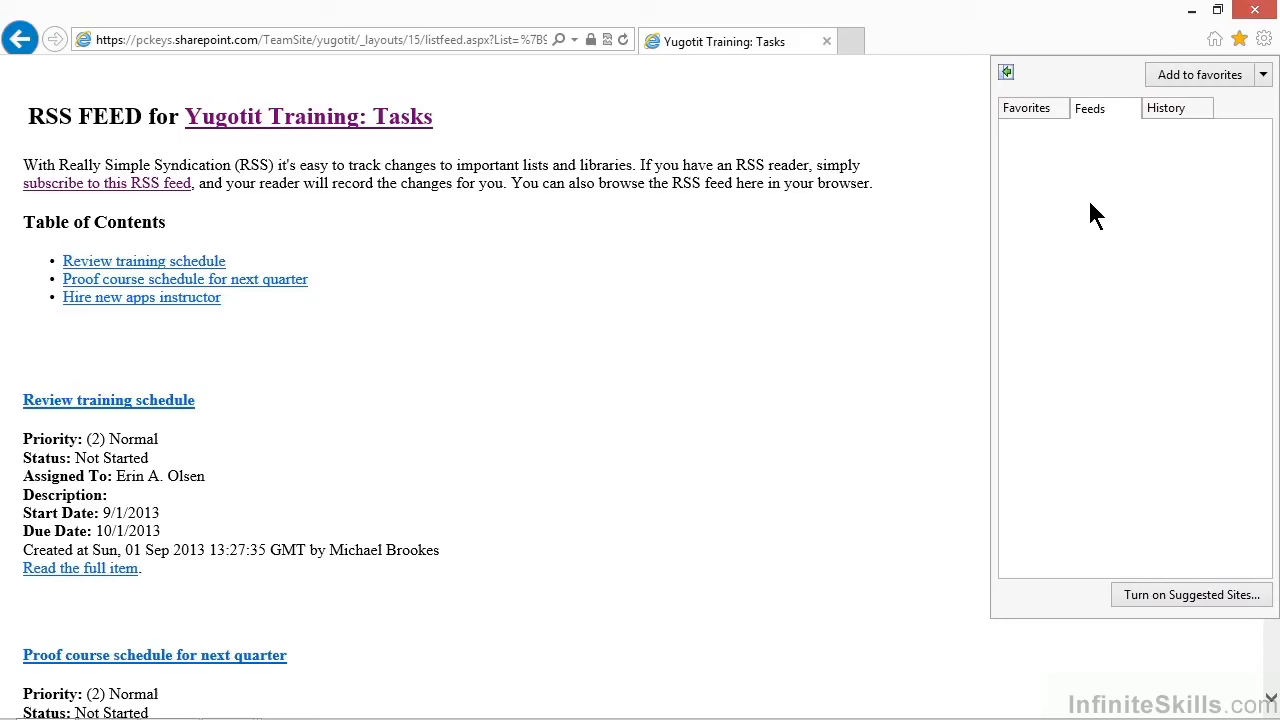
click(815, 241)
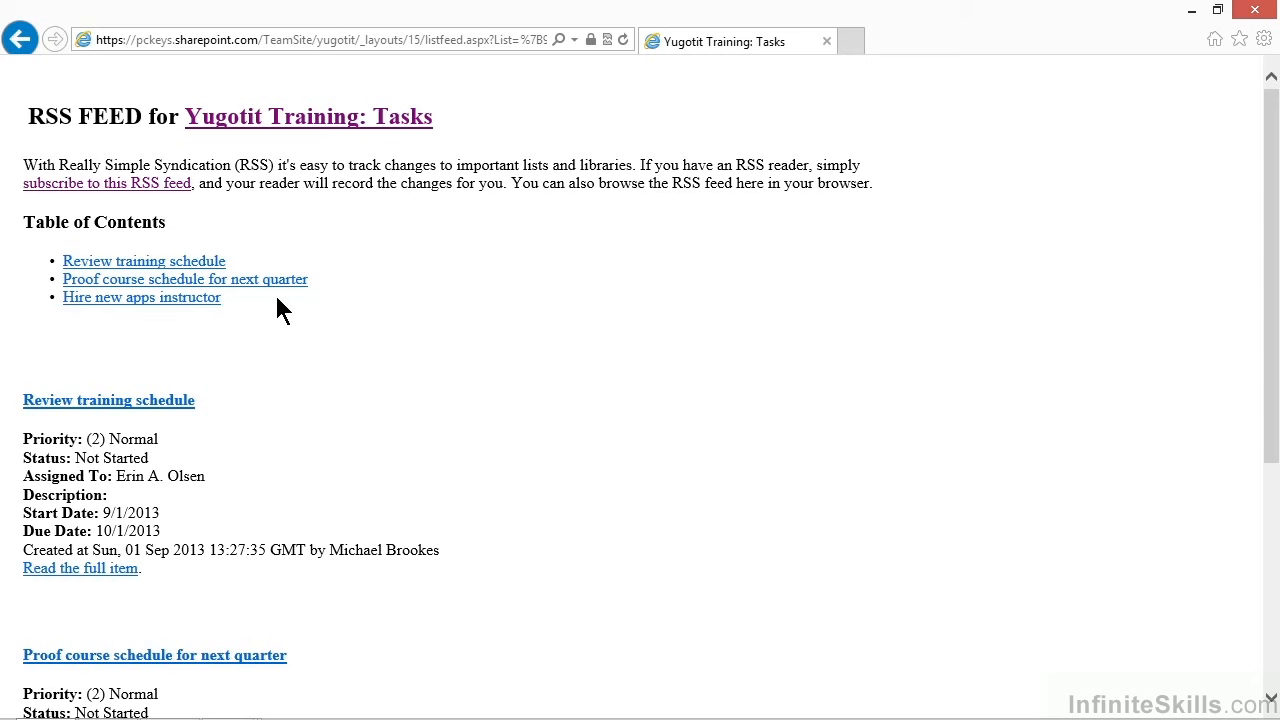
Look through the task entries on the RSS feed page and return to the Tasks list
scroll(367, 393, down, 3)
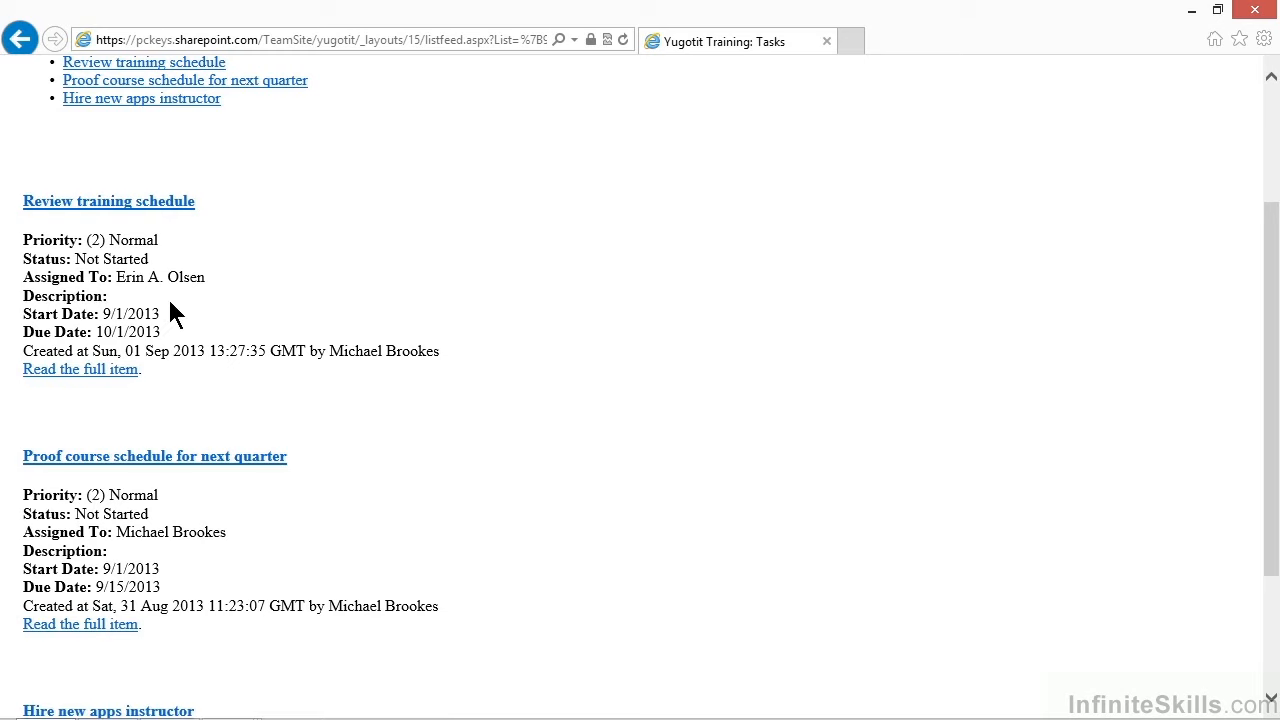
click(19, 41)
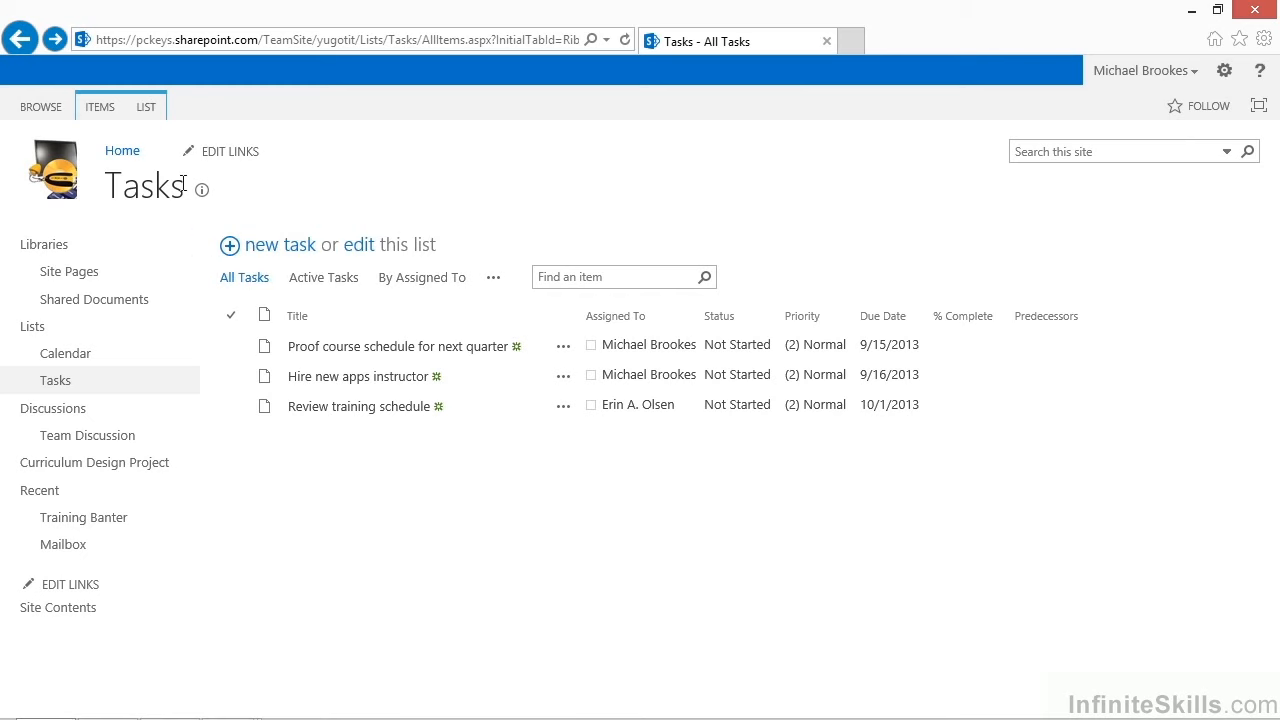
Compare the alert options offered for the whole Tasks list with those offered for a single item
click(95, 113)
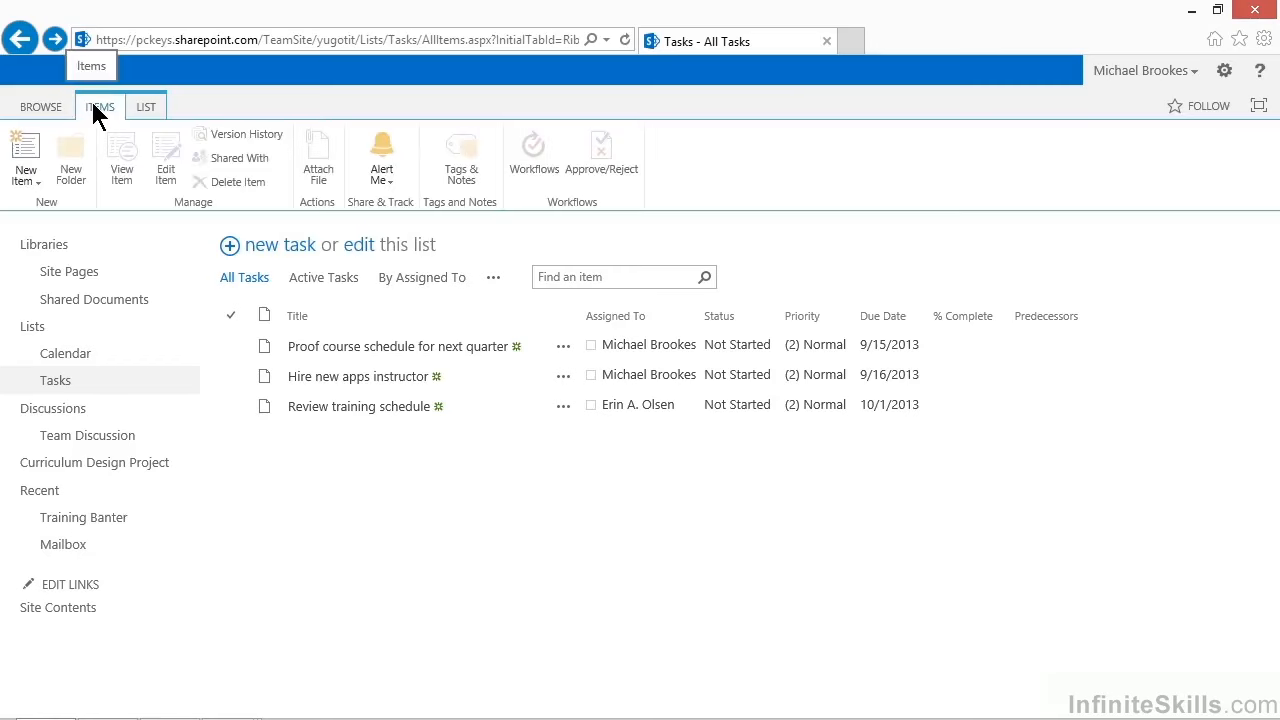
click(148, 110)
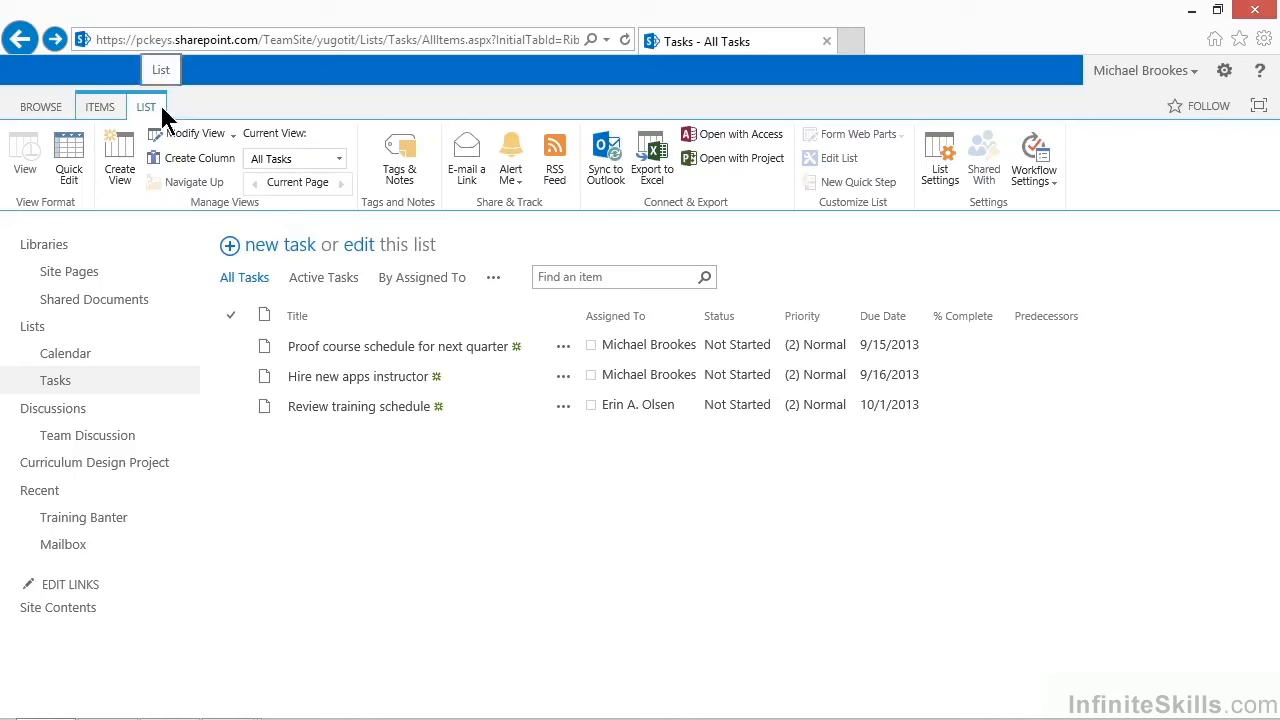
click(520, 184)
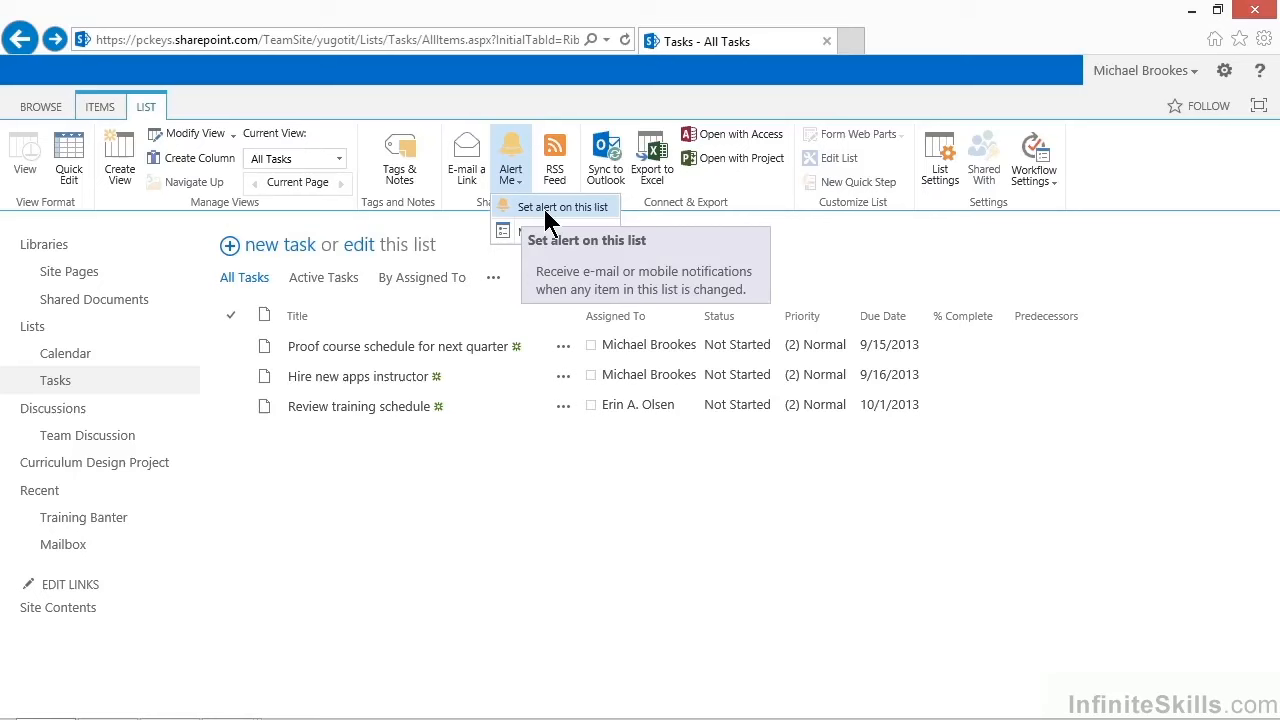
click(107, 104)
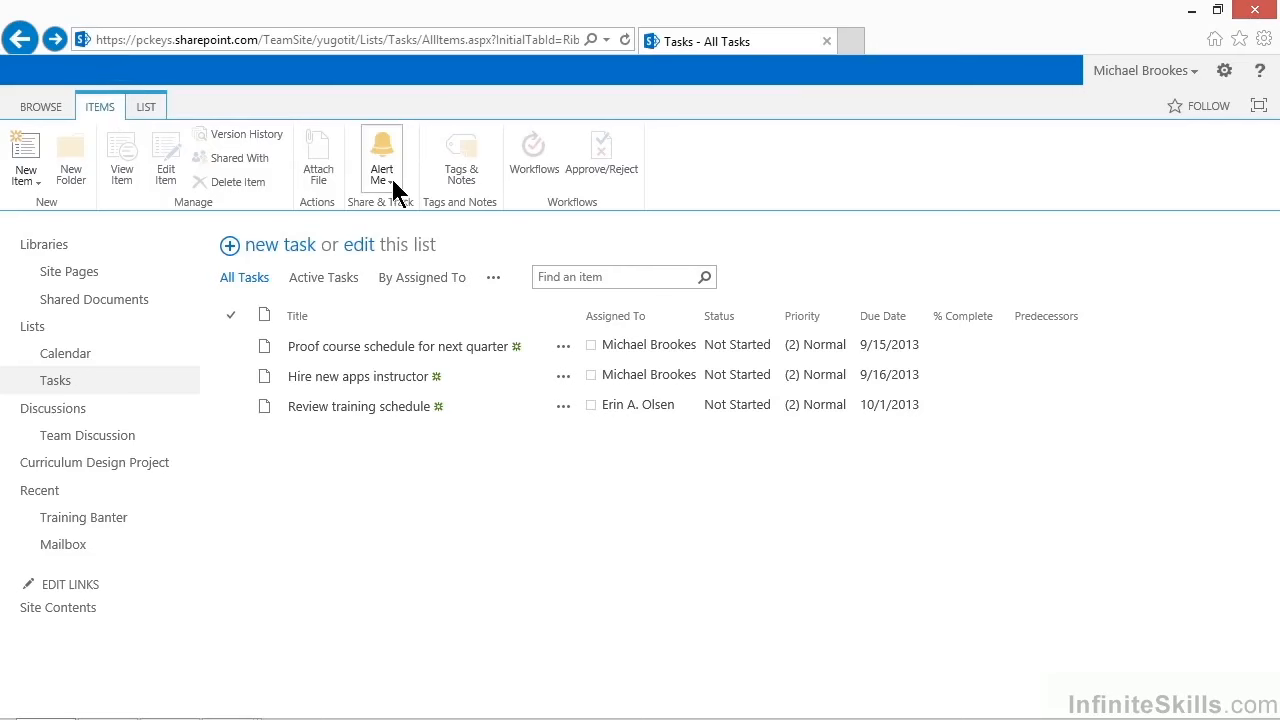
click(395, 190)
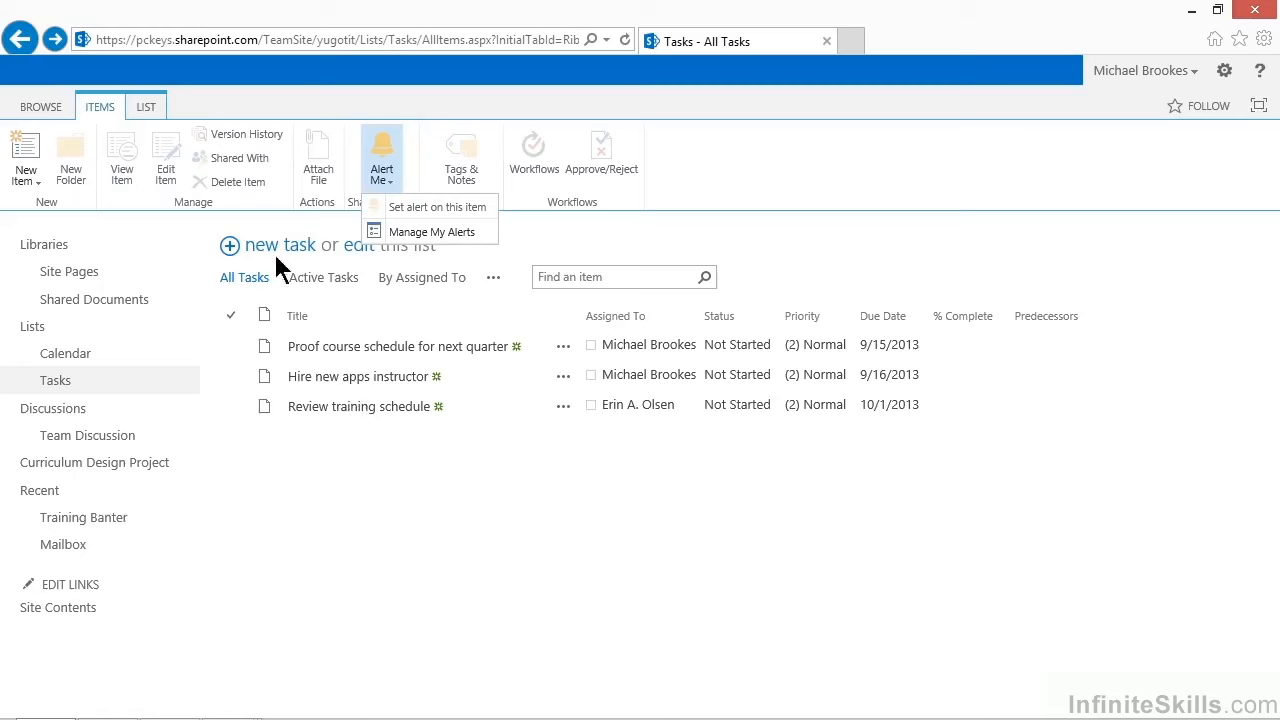
Start a new alert on the Tasks list, keeping the title Tasks, with the change type New items are added
click(146, 108)
click(146, 108)
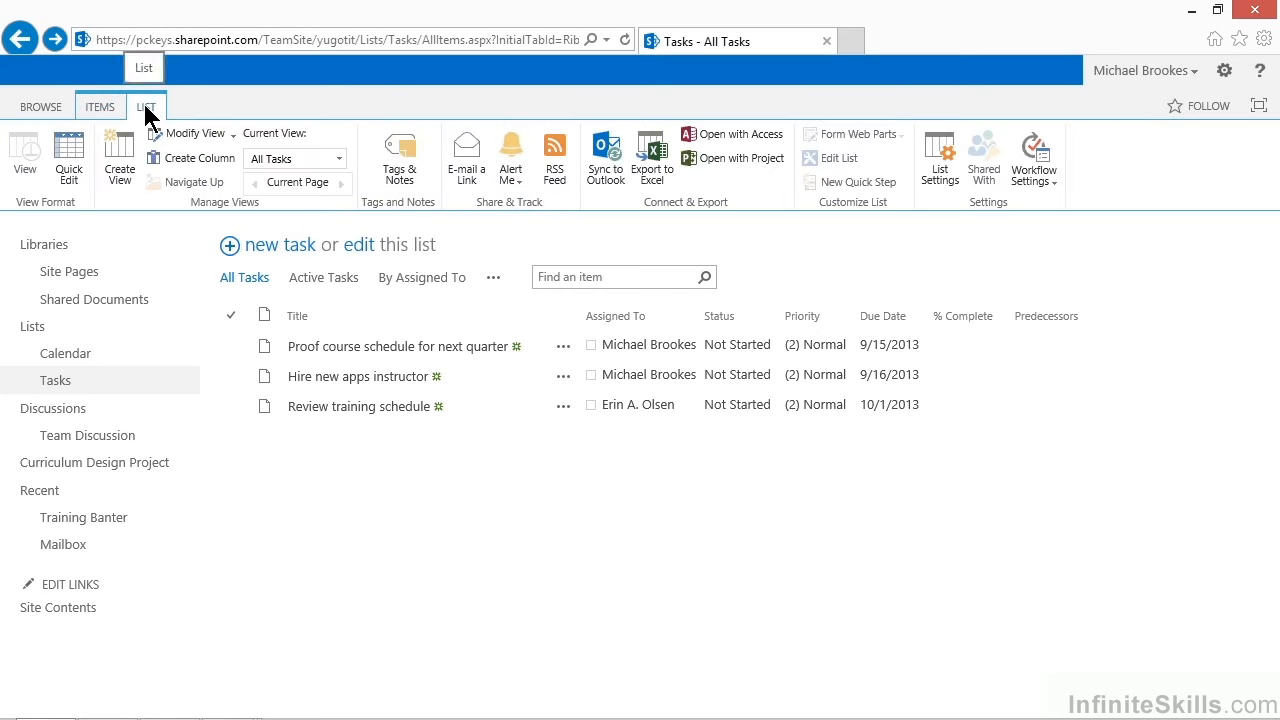
click(510, 182)
click(526, 208)
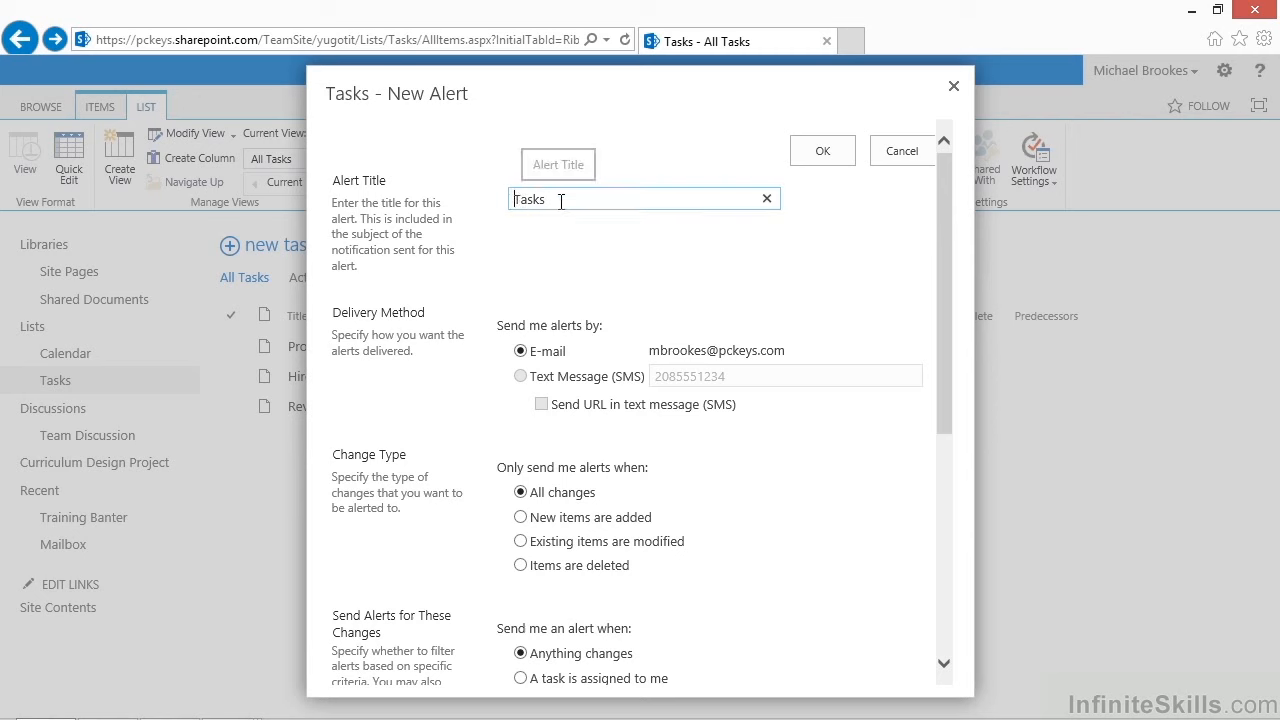
click(561, 201)
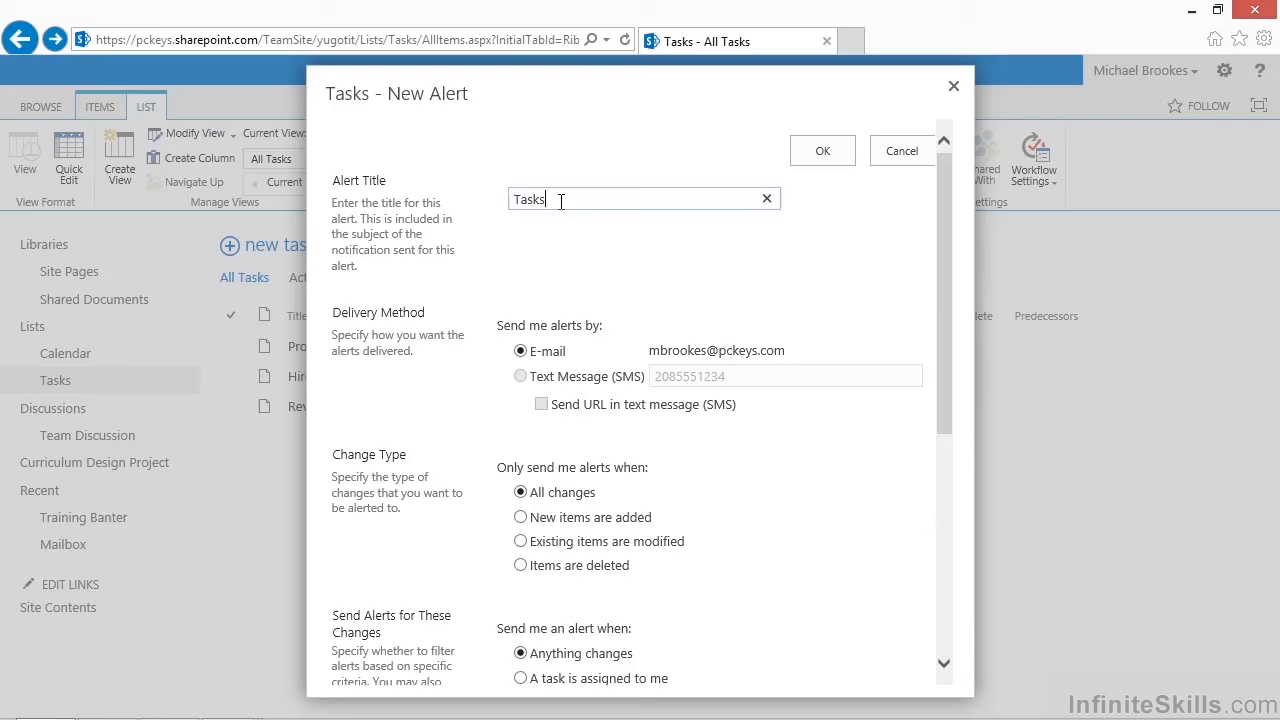
click(570, 208)
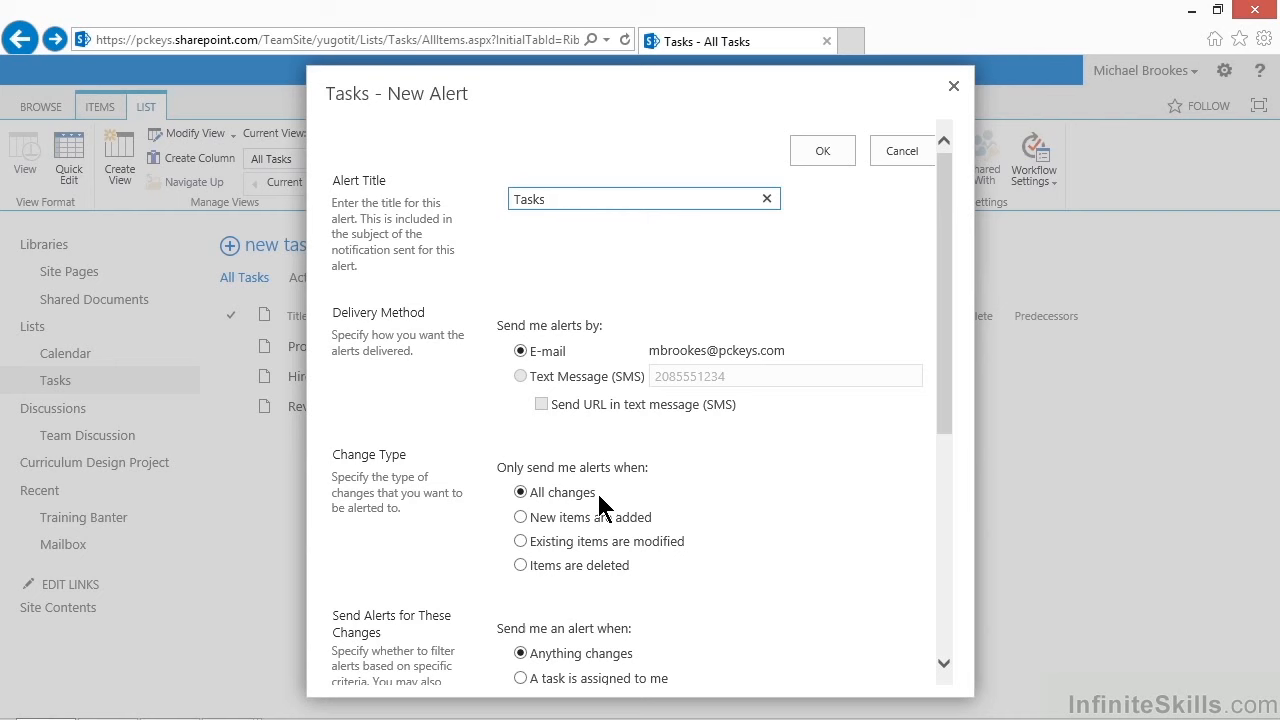
click(520, 517)
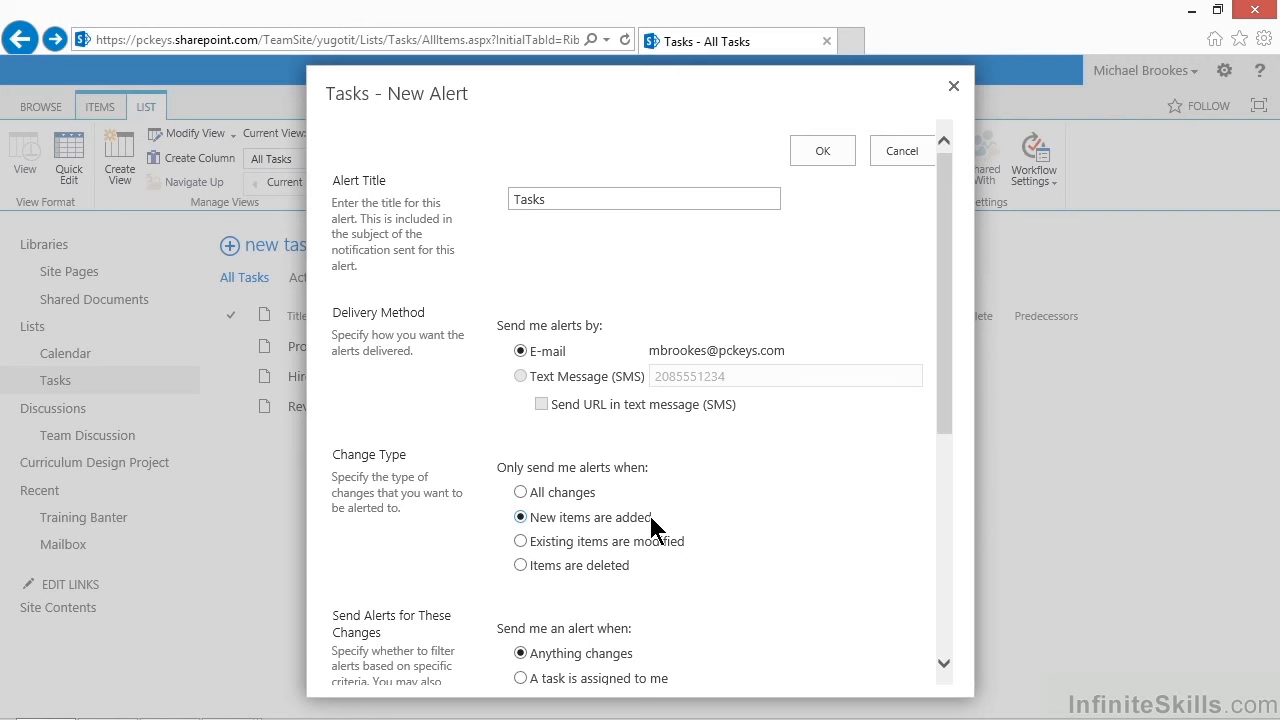
Try several of the alert's filter criteria and settle on A task is assigned to me
click(944, 663)
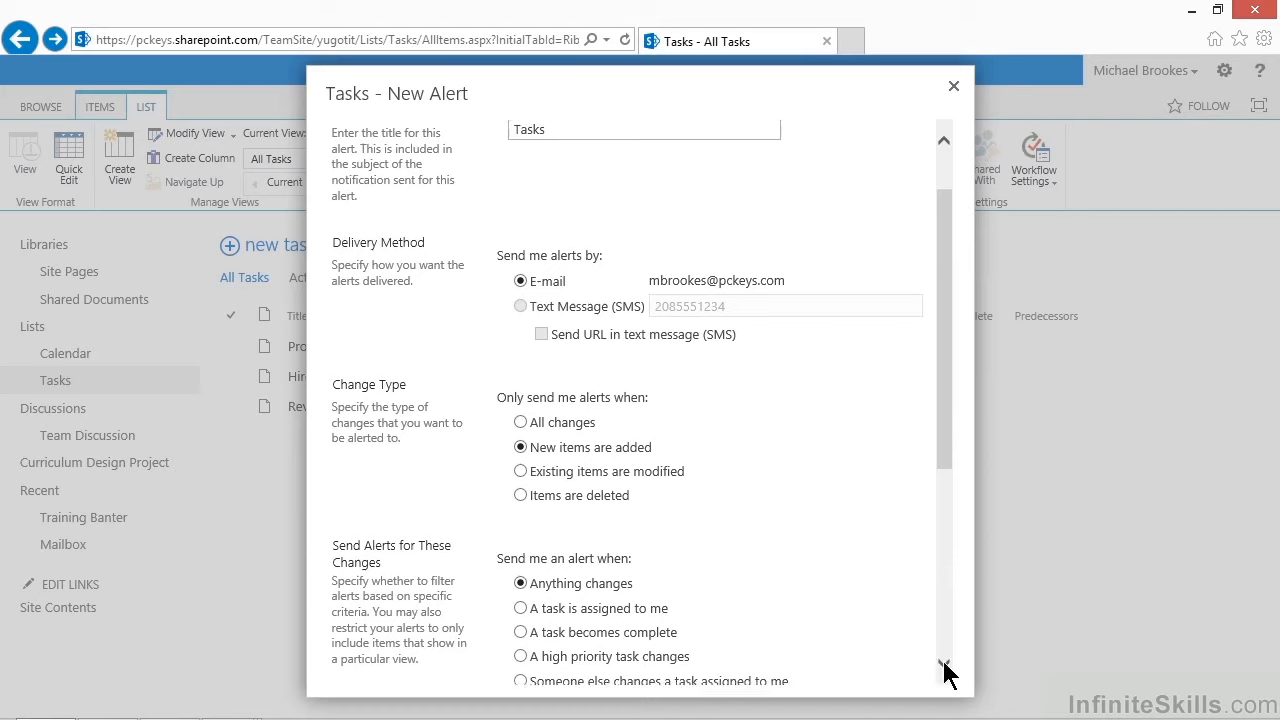
click(944, 665)
click(944, 665)
click(944, 665)
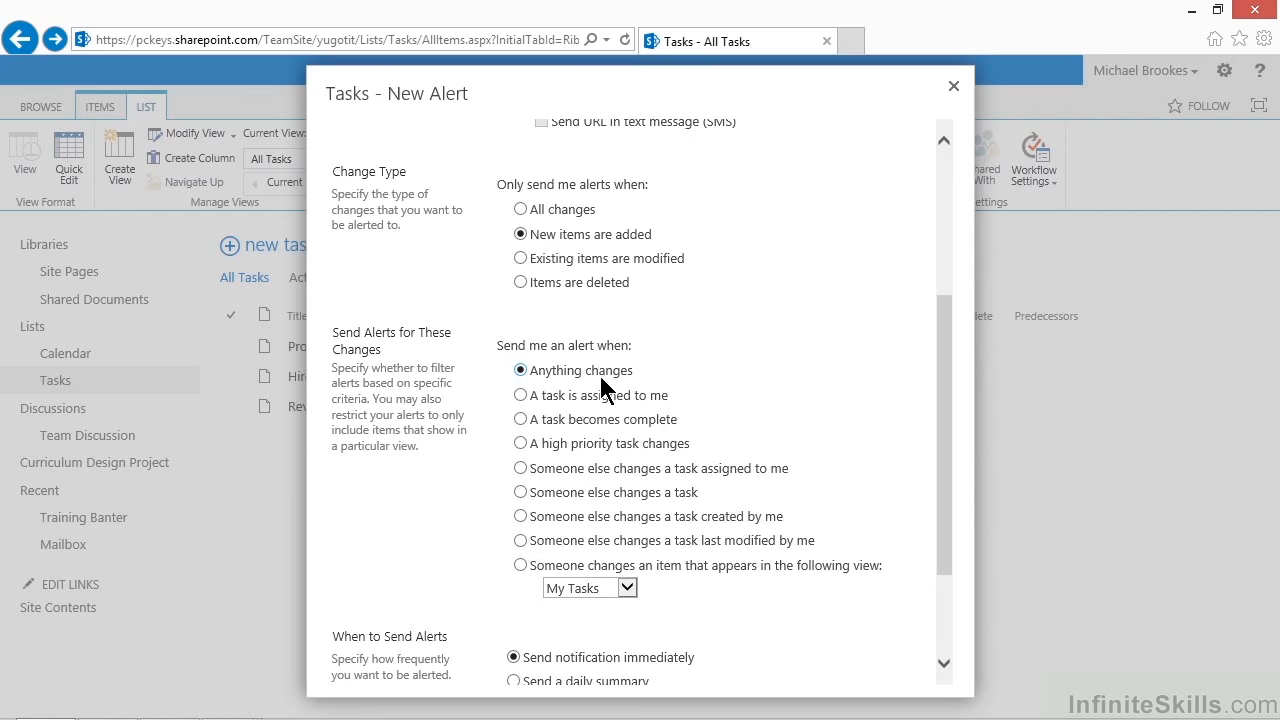
click(520, 396)
click(520, 420)
click(521, 444)
click(520, 469)
click(520, 493)
click(520, 541)
click(521, 395)
Set the alert to send a daily summary at 1:00 PM
drag(946, 668, 946, 668)
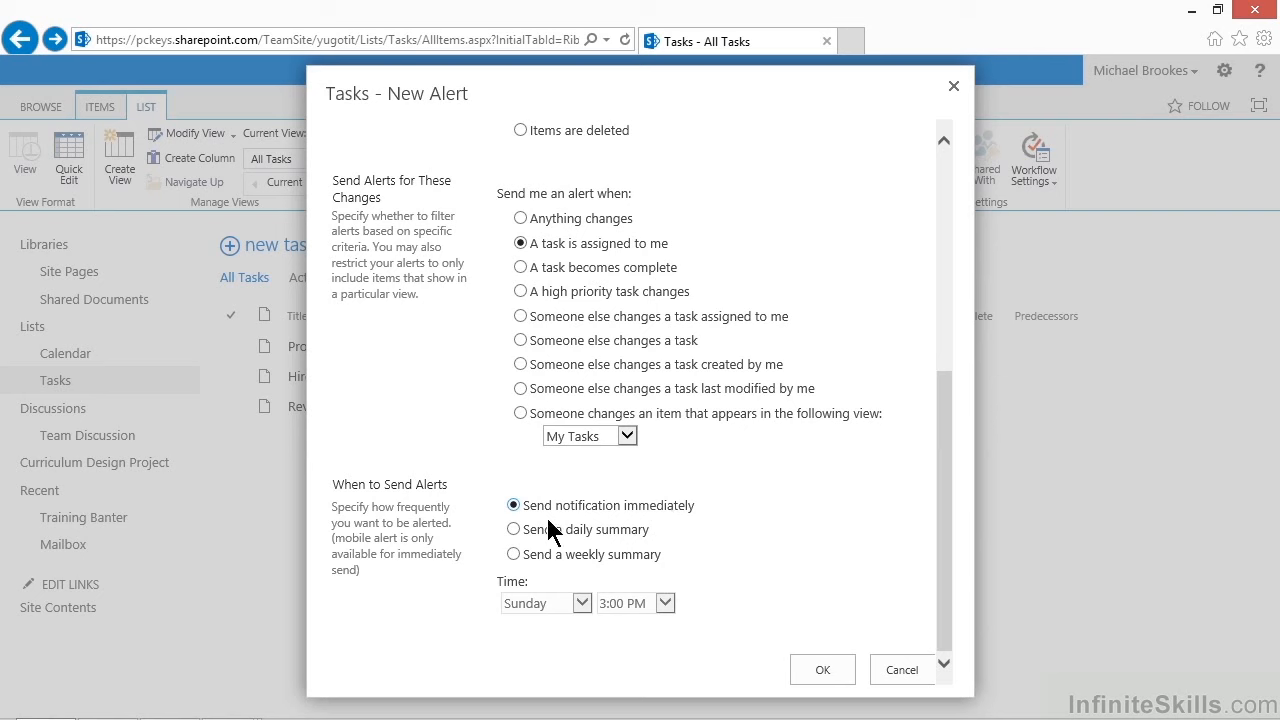
click(514, 530)
click(514, 555)
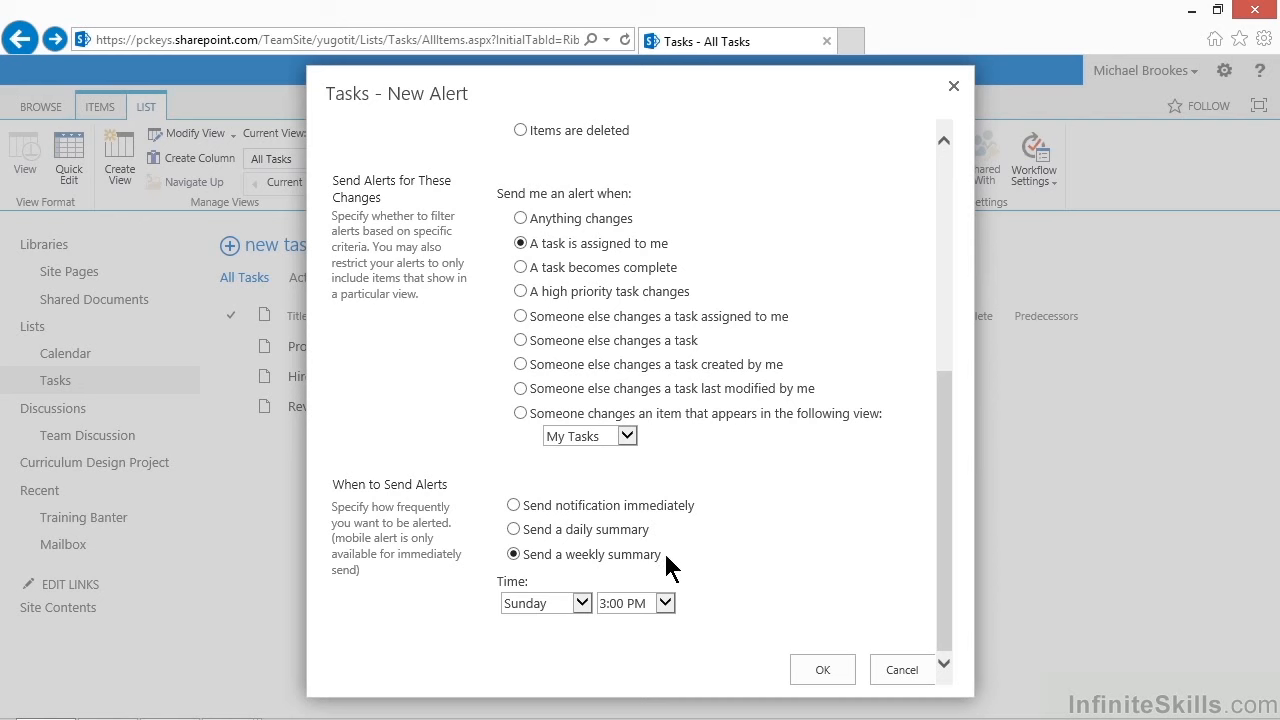
click(514, 529)
click(664, 603)
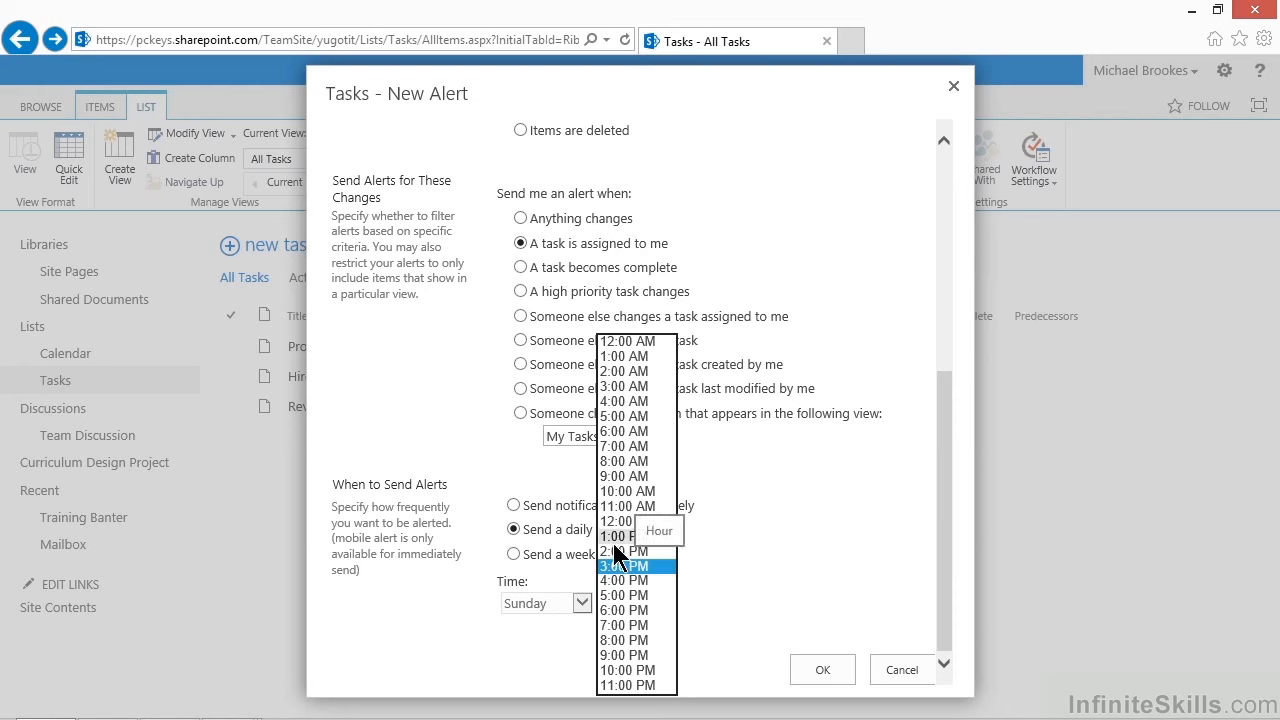
click(610, 537)
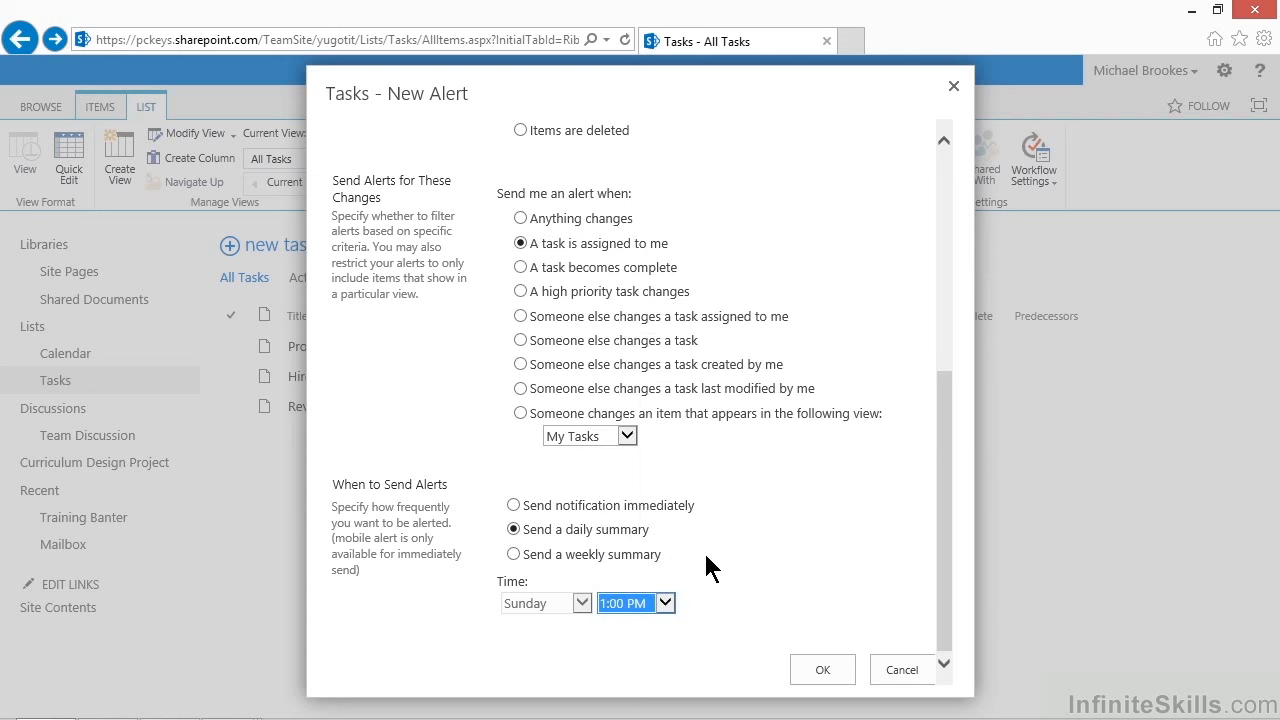
Switch the alert to a weekly summary sent on Thursday and save it
click(514, 555)
click(582, 602)
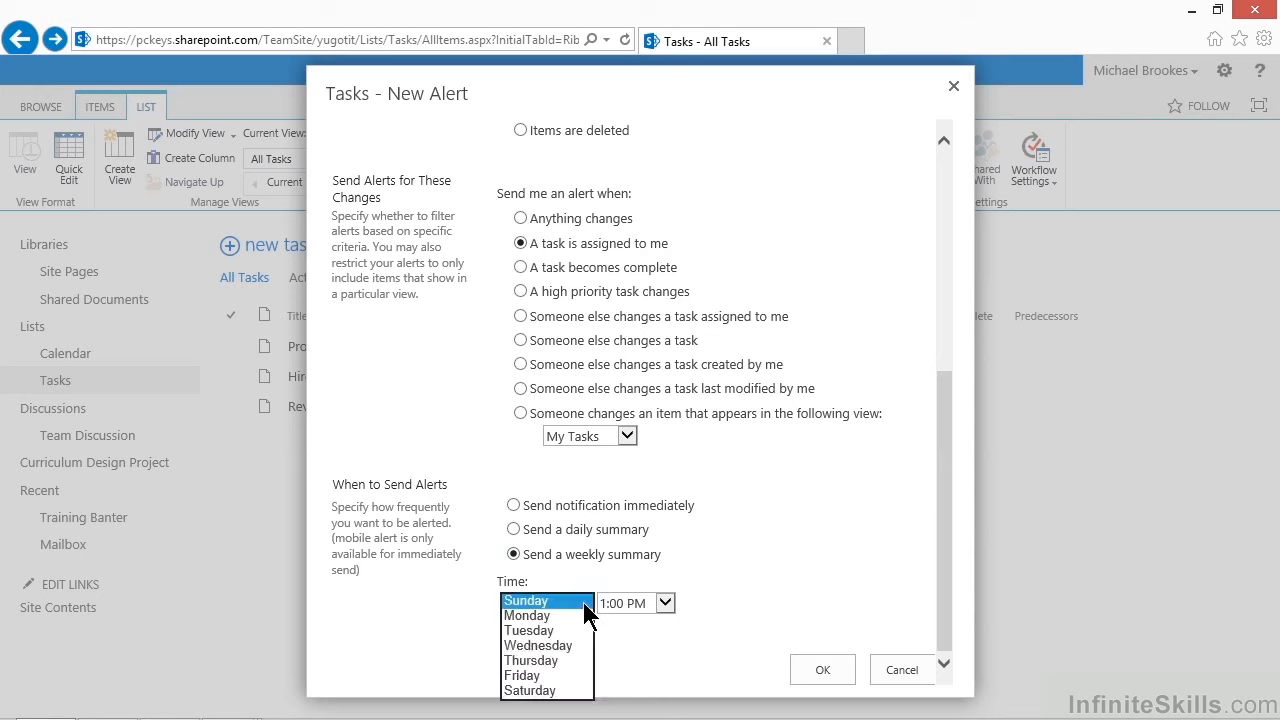
click(545, 661)
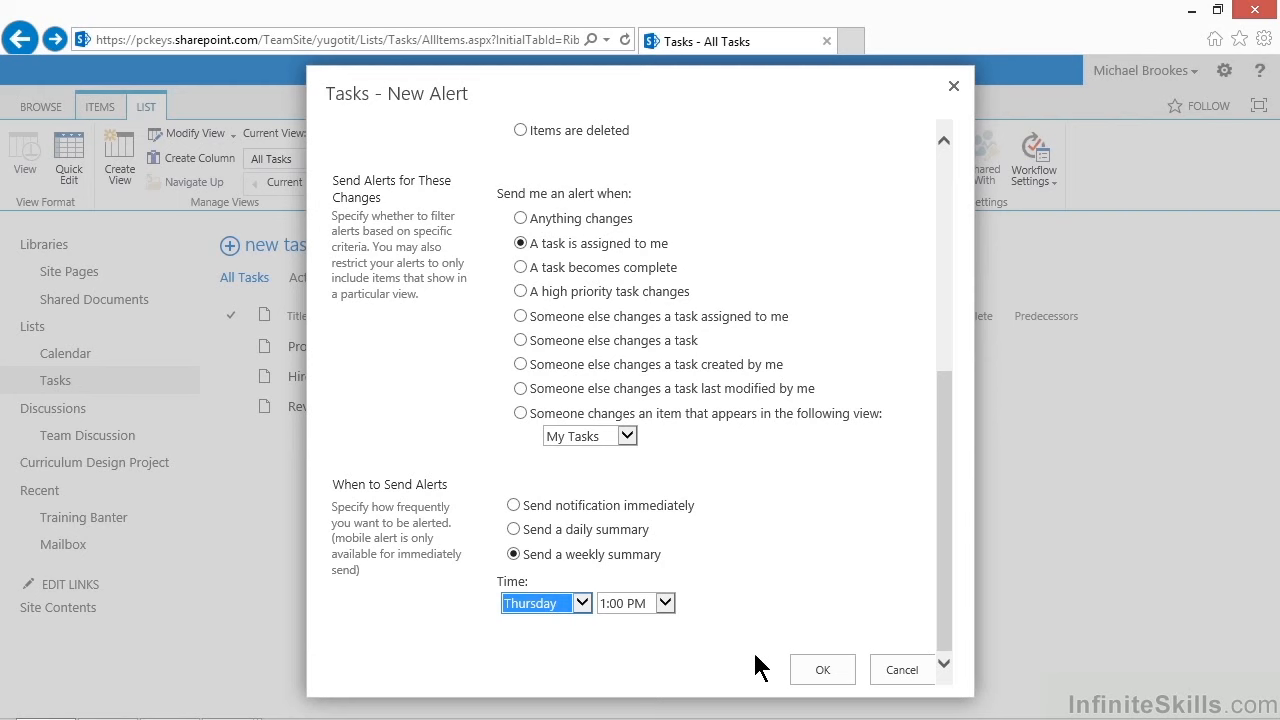
click(812, 680)
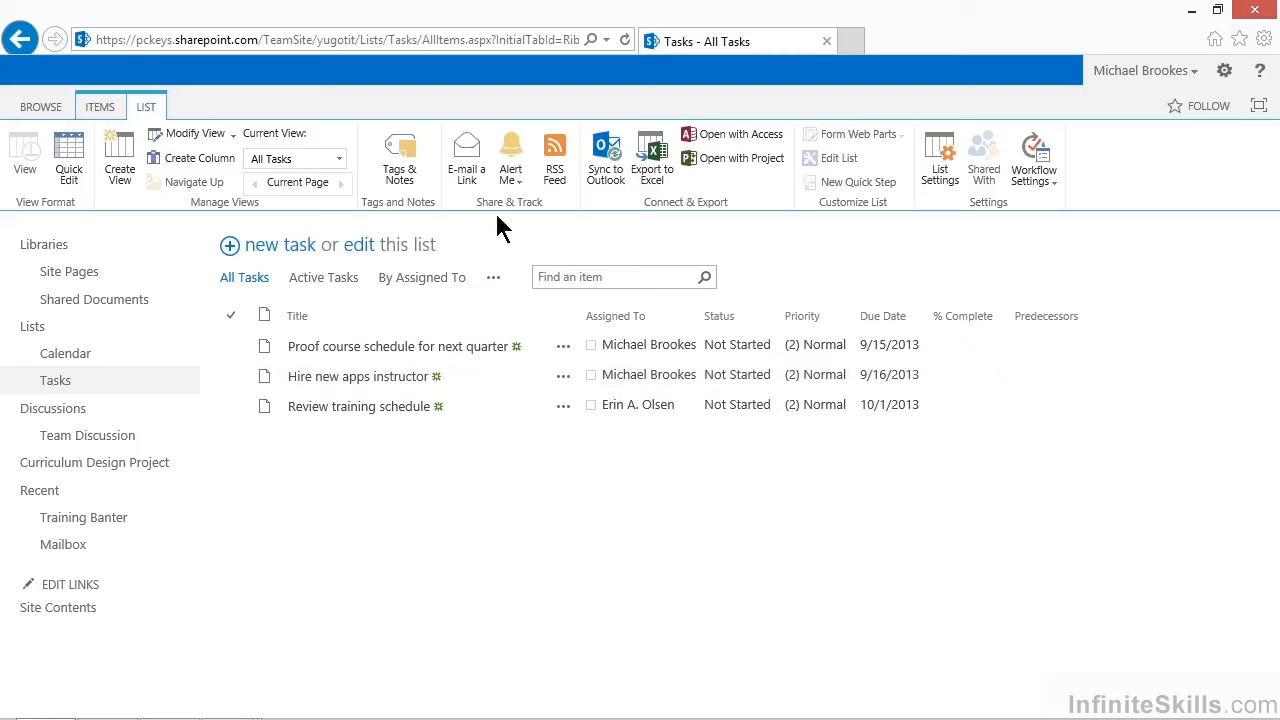
Open the page for managing your own alerts on this site
click(517, 190)
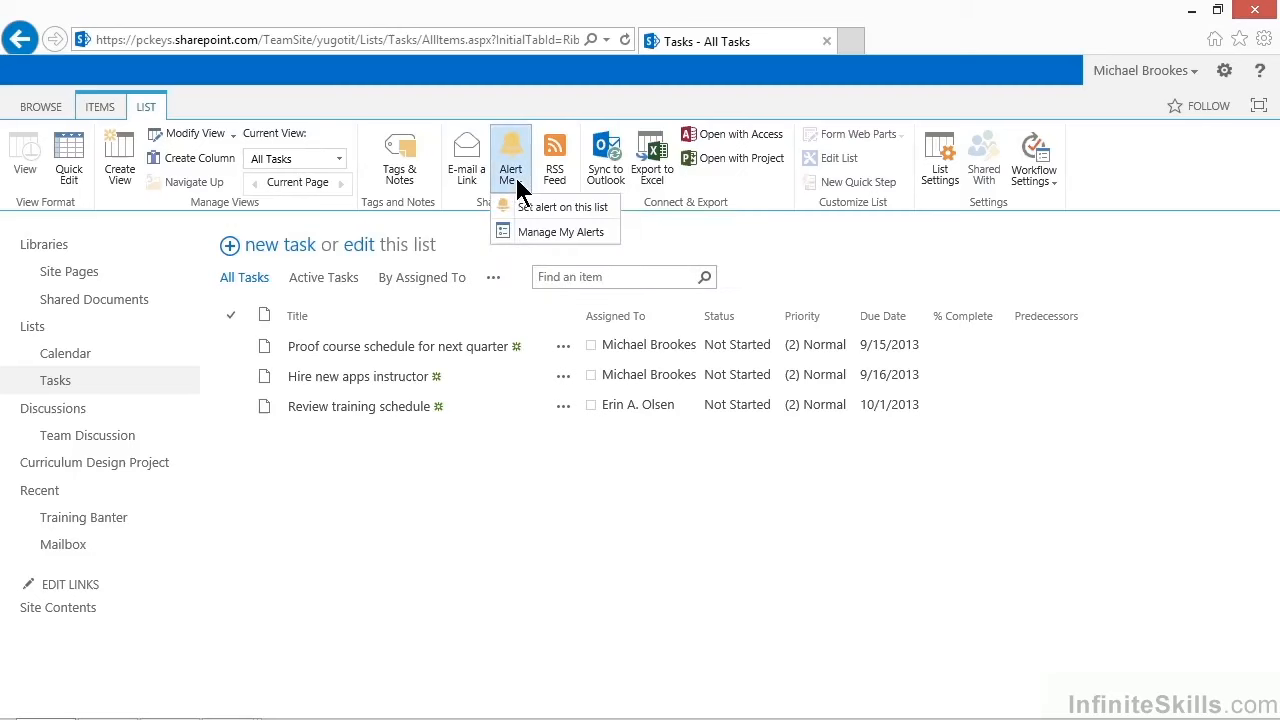
click(532, 240)
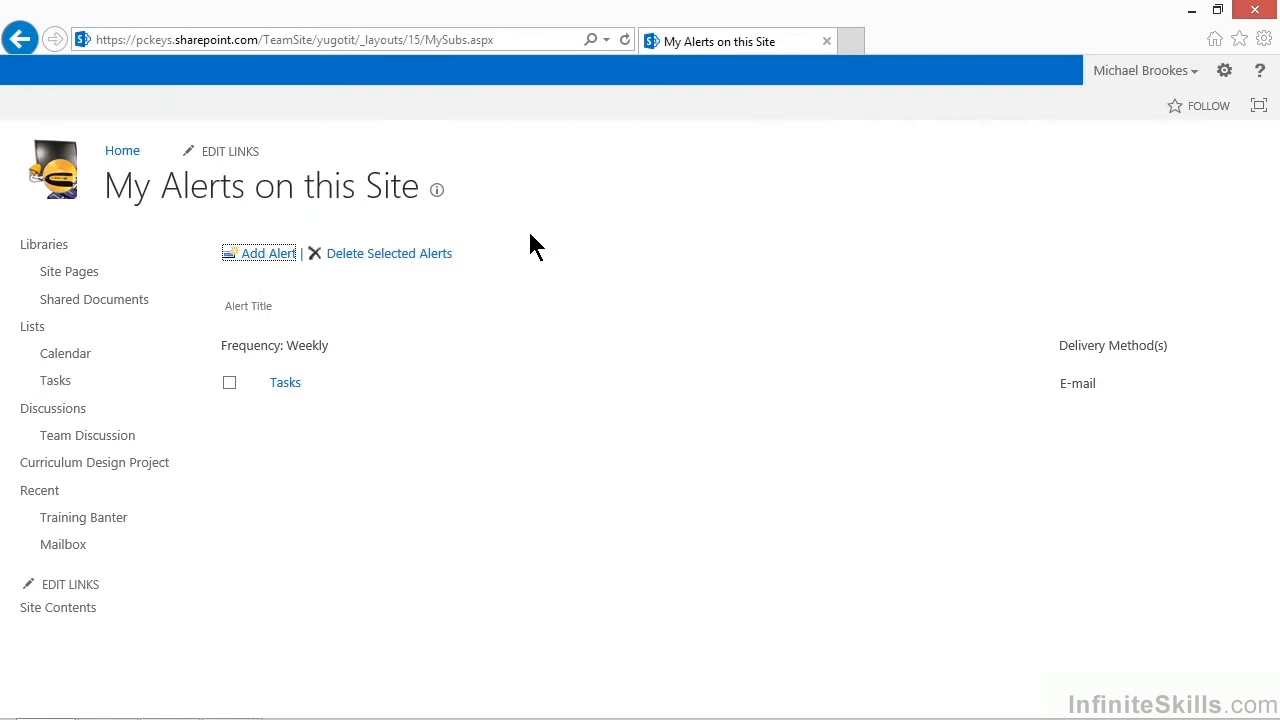